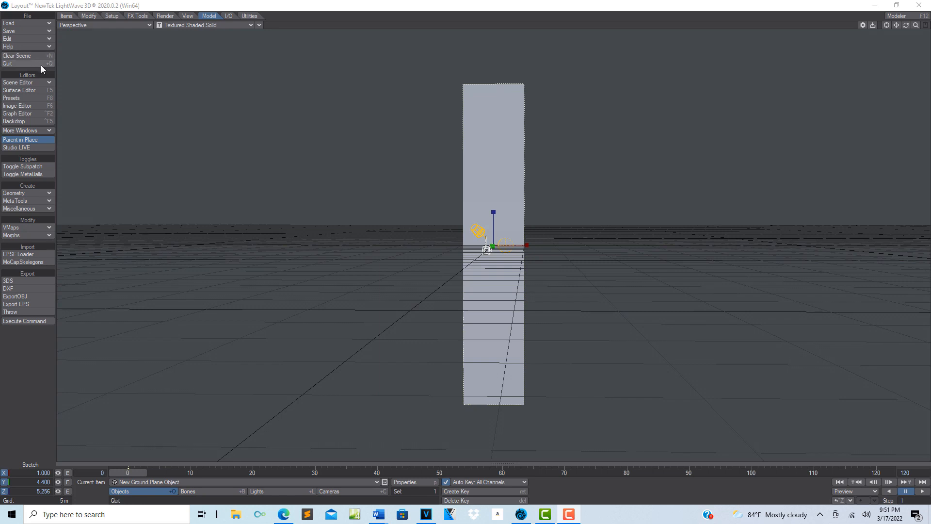
Step: Clear the scene without saving and create a 10 m by 10 m ground plane centred at the origin
left_click(34, 57)
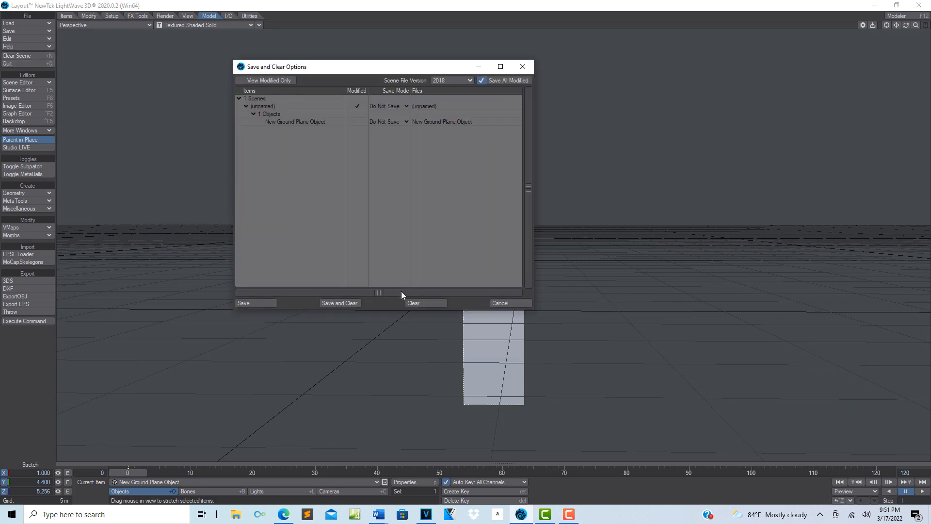
left_click(428, 304)
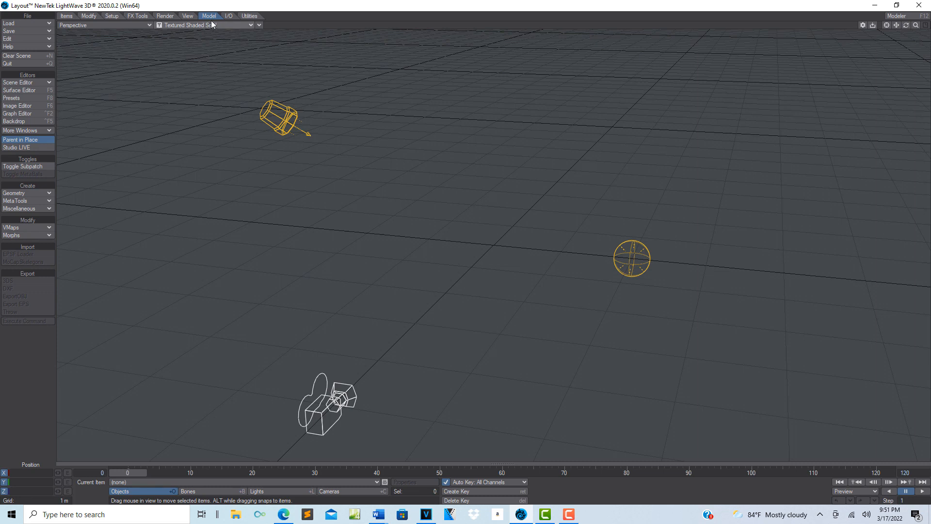
left_click(19, 193)
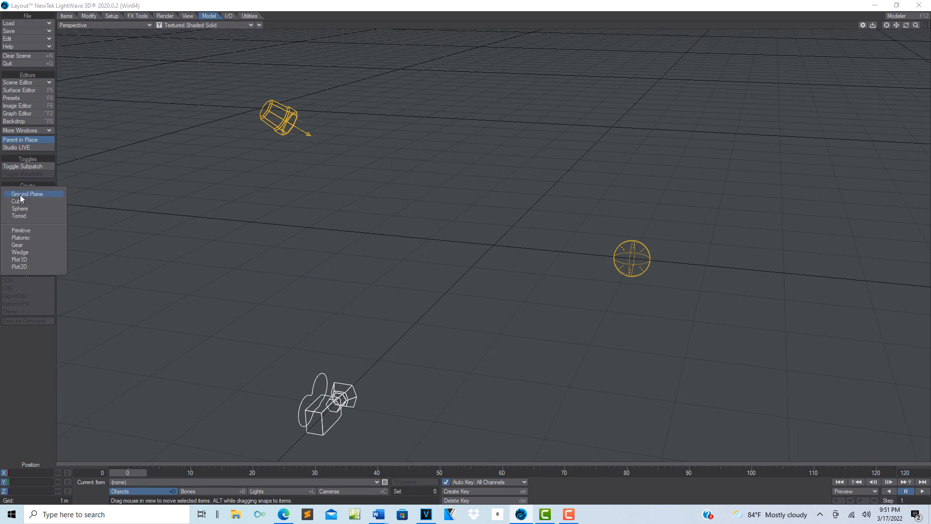
left_click(20, 195)
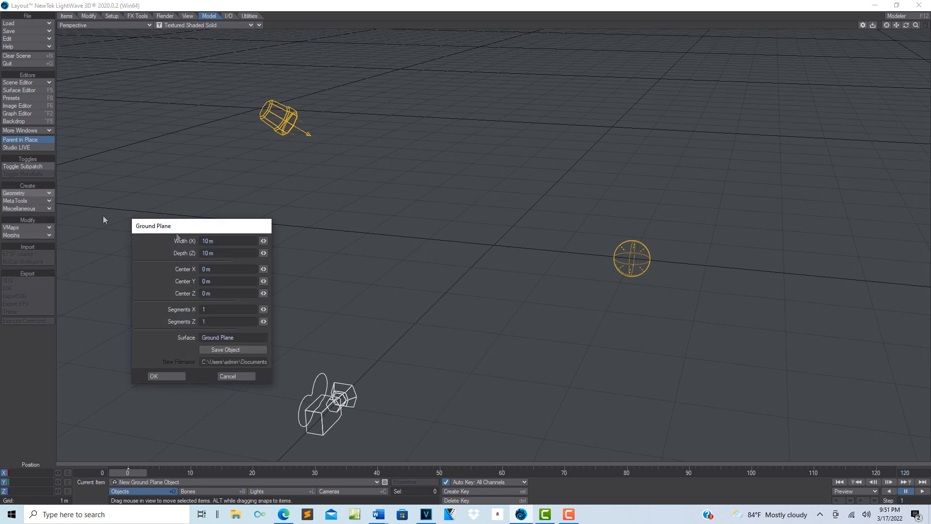
left_click(170, 376)
Step: Stand the ground plane upright by setting its pitch rotation to -90°
key("y")
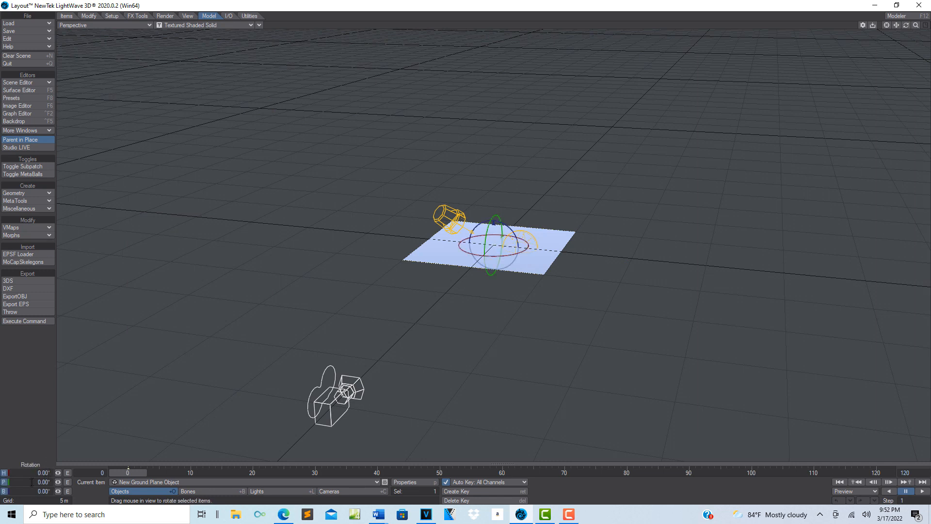
left_click(33, 481)
key("BackSpace")
type("-90")
key("Tab")
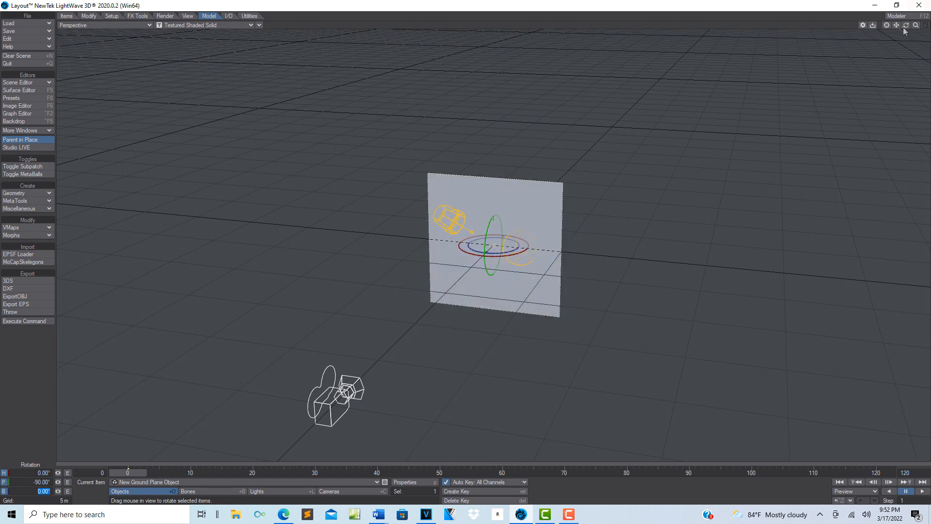
Step: Stretch the upright plane along its Z axis into a tall, narrow strip
mouse_move(905, 26)
left_mouse_down()
mouse_move(887, 29)
mouse_move(905, 21)
mouse_move(915, 30)
left_mouse_up()
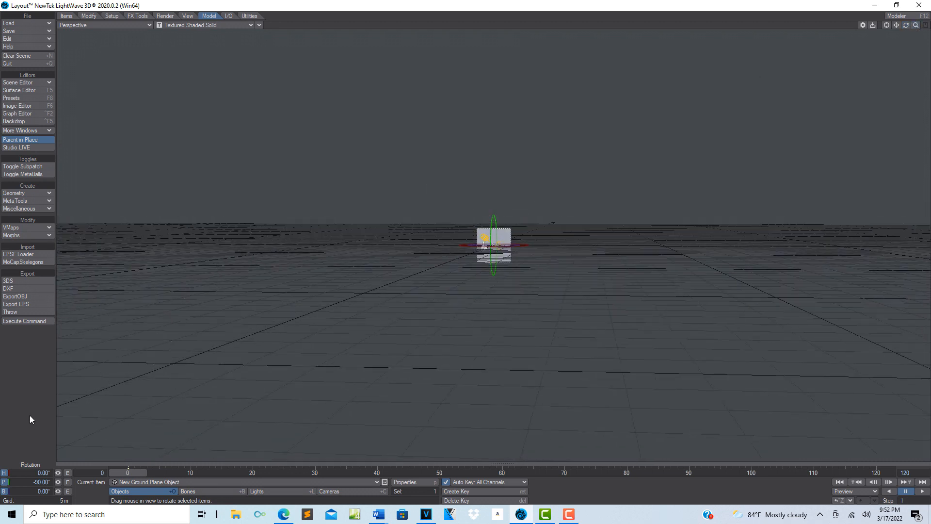
key("t")
key("h")
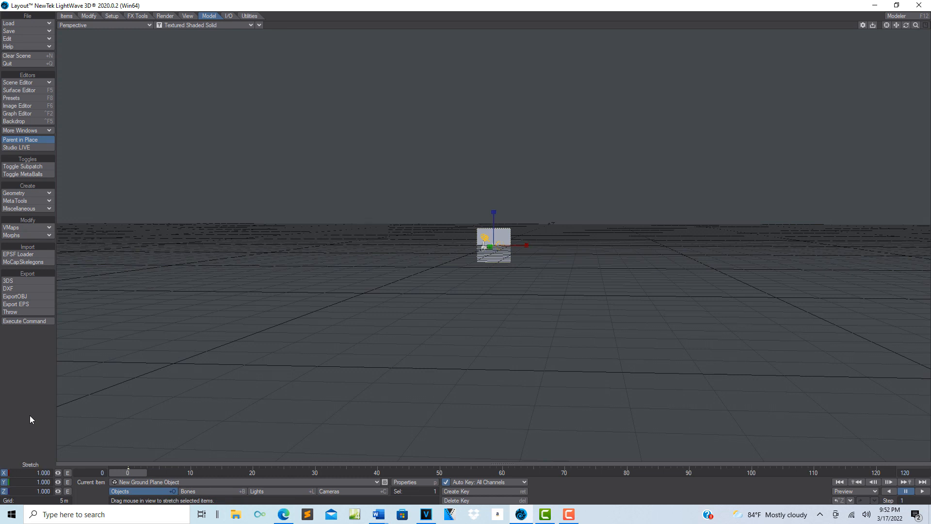
left_click_drag(59, 491, 103, 492)
Step: Raise the tall plane to about 49.26 m on Y so its lower edge rests at ground level
key("t")
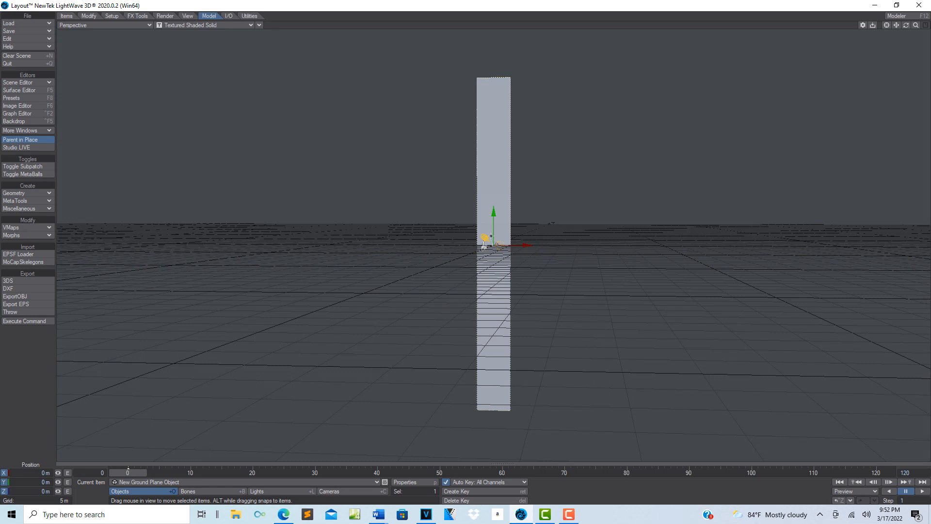
left_click_drag(493, 230, 504, 56)
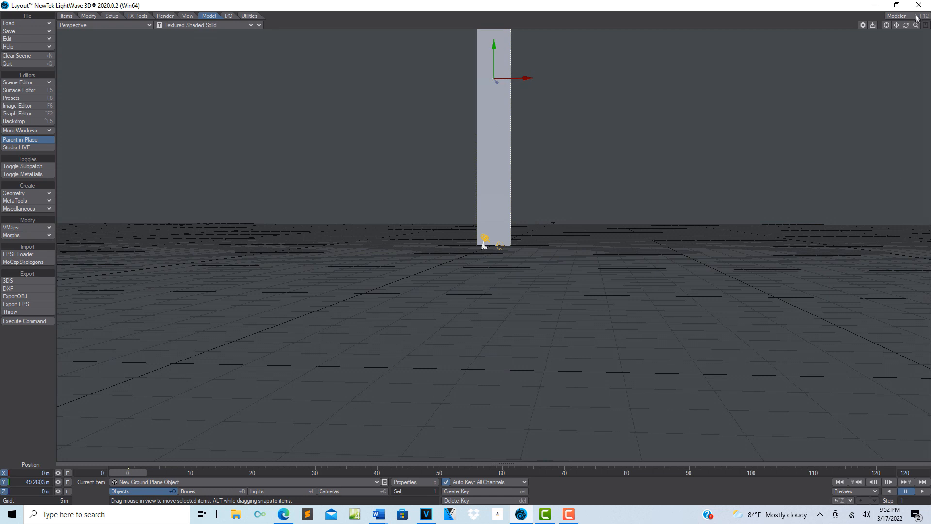
left_click_drag(905, 25, 922, 21)
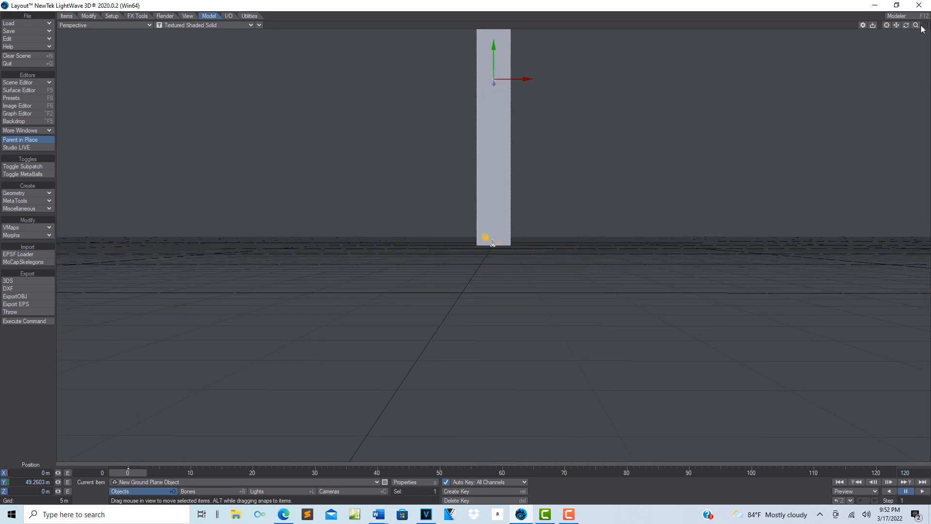
mouse_move(915, 26)
left_mouse_down()
mouse_move(925, 25)
mouse_move(896, 27)
mouse_move(896, 37)
mouse_move(926, 25)
mouse_move(916, 25)
left_mouse_up()
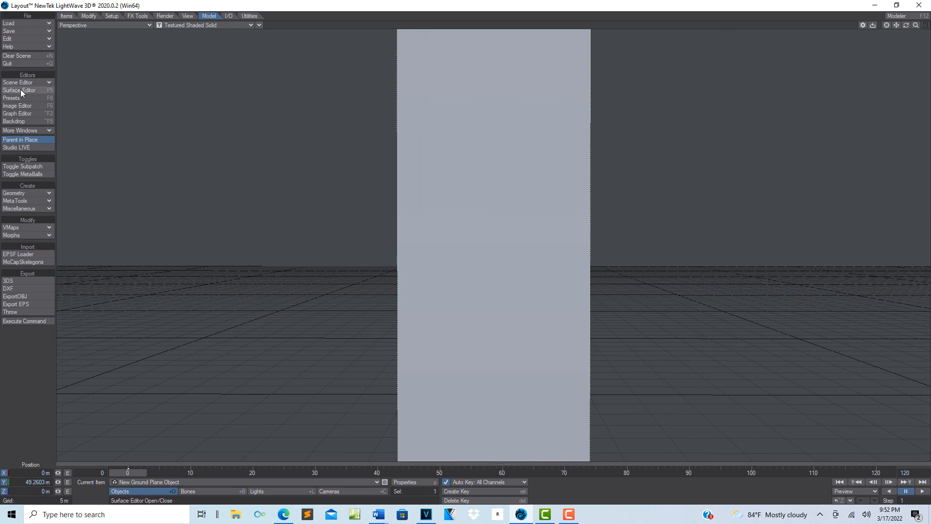
Step: Switch the perspective viewport from textured shading to the VPR render preview
left_click(260, 25)
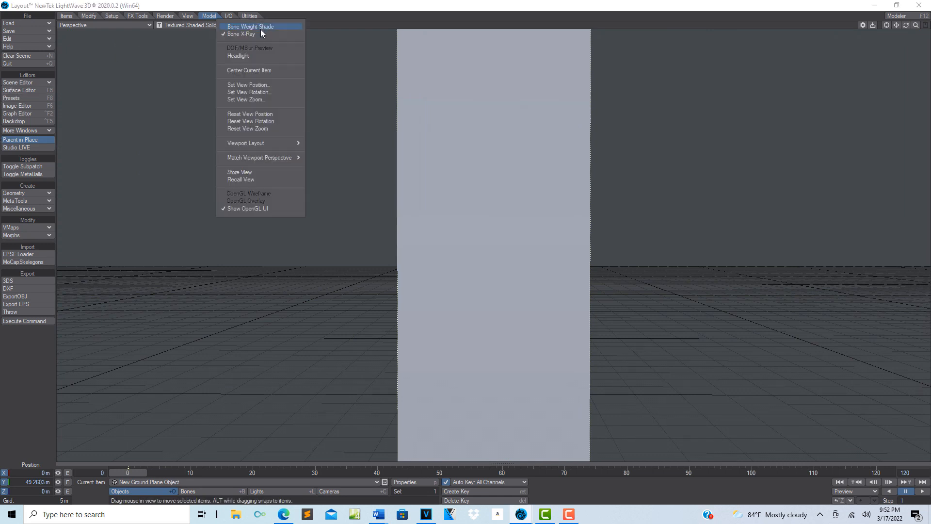
mouse_move(264, 157)
left_click(339, 154)
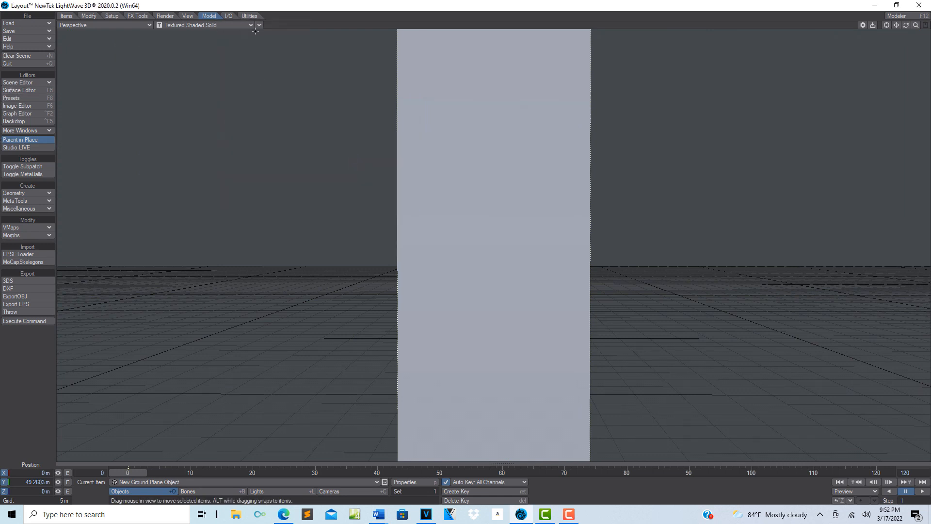
left_click(251, 26)
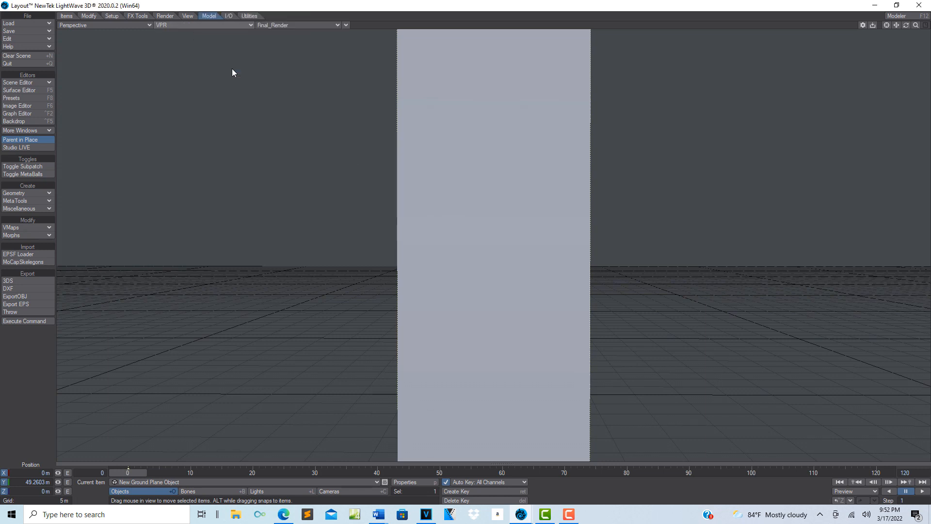
left_click(232, 69)
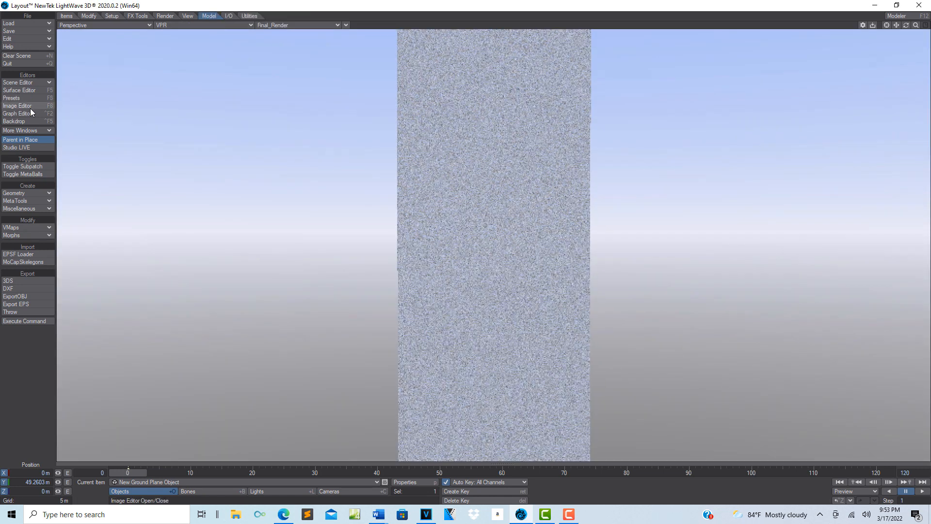
Step: Add a CheckerBoard2D texture node to the Ground Plane surface's node graph
left_click(30, 91)
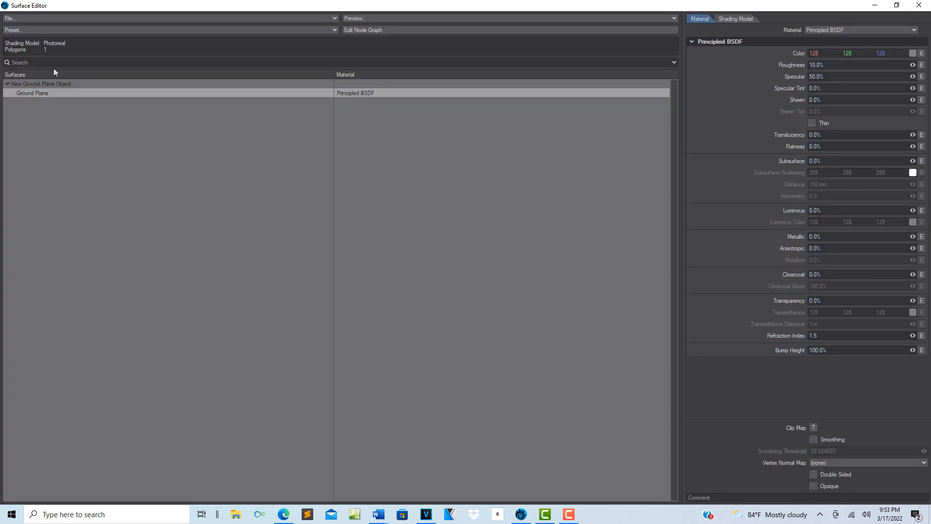
left_click(357, 30)
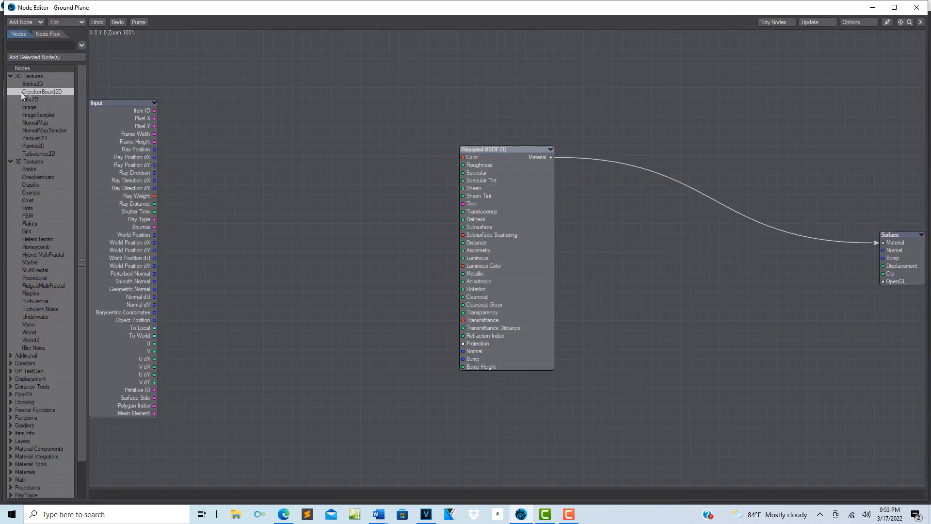
left_click_drag(31, 92, 307, 214)
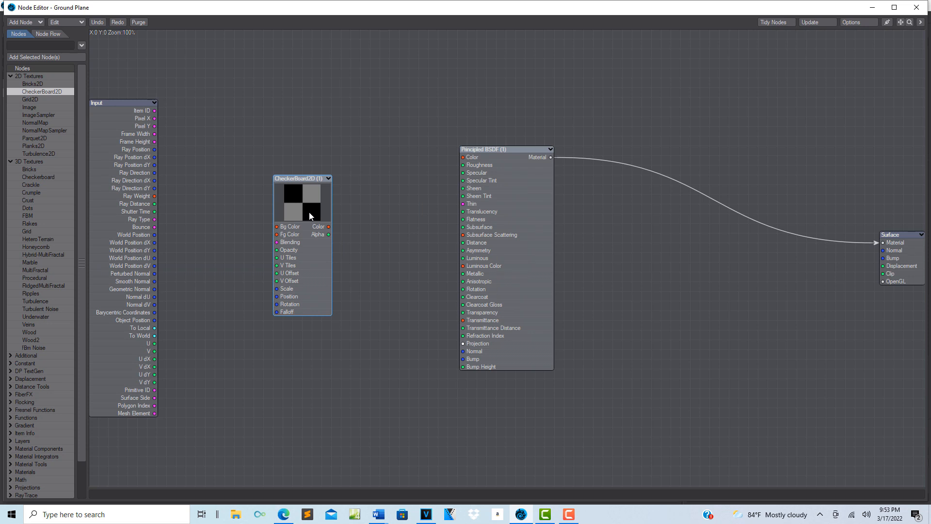
Step: Set the checkerboard's foreground colour to white and connect its Color output to the Principled BSDF Color input
double_click(309, 216)
left_click(189, 184)
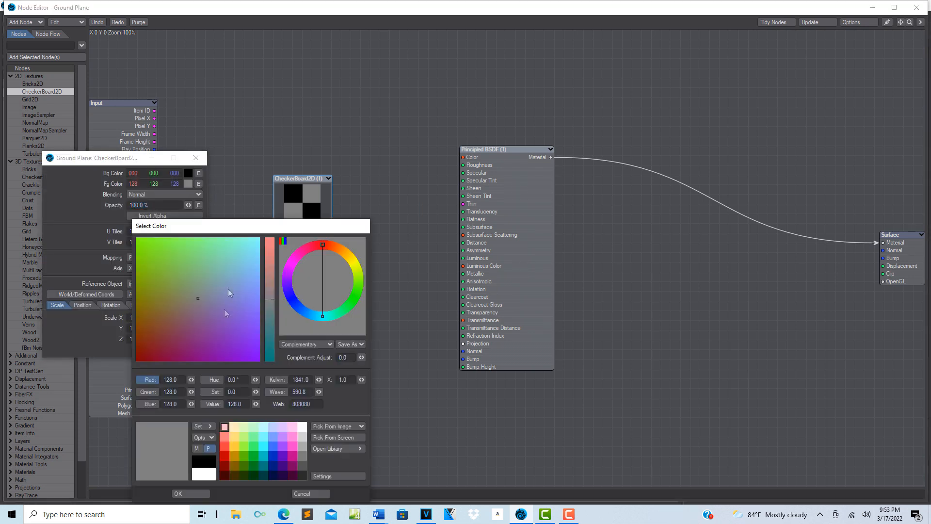
left_click(205, 477)
left_click(195, 493)
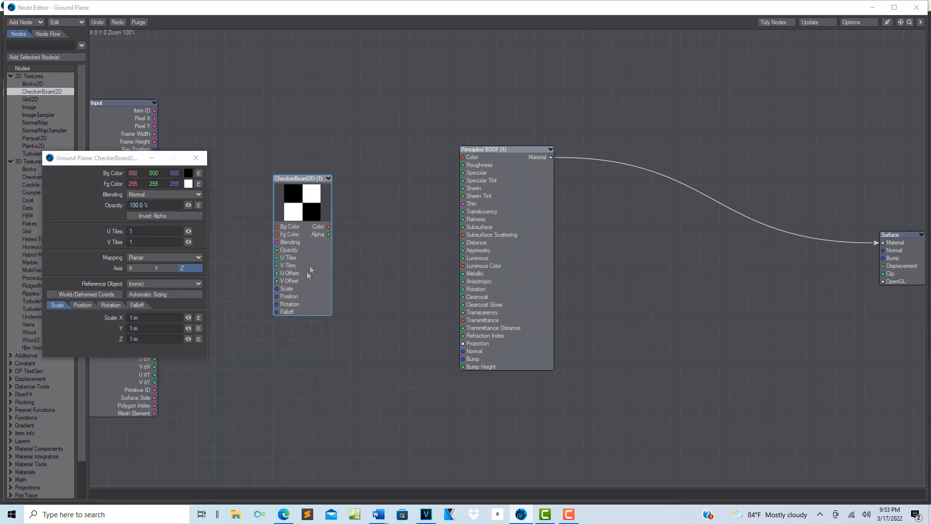
left_click_drag(329, 230, 463, 158)
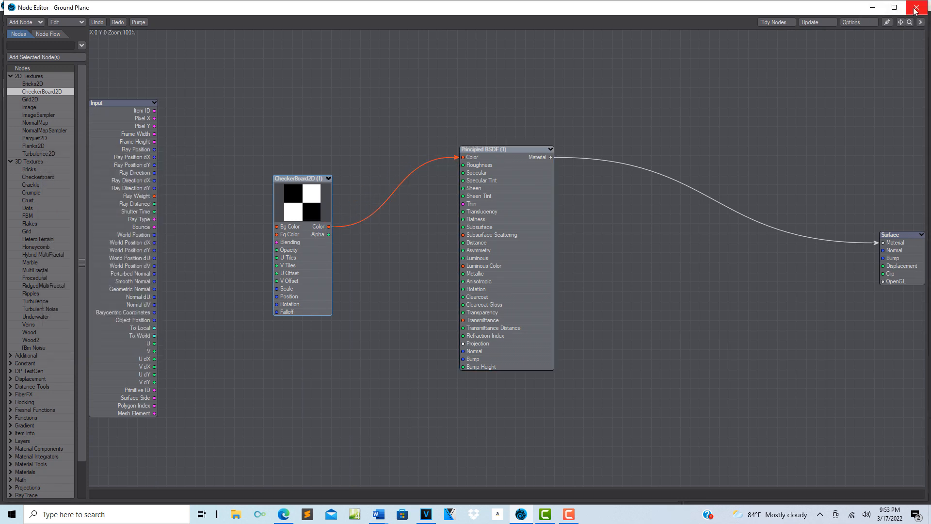
Step: Reopen the checkerboard node's settings beside the render preview and set the planar mapping axis to X
double_click(315, 215)
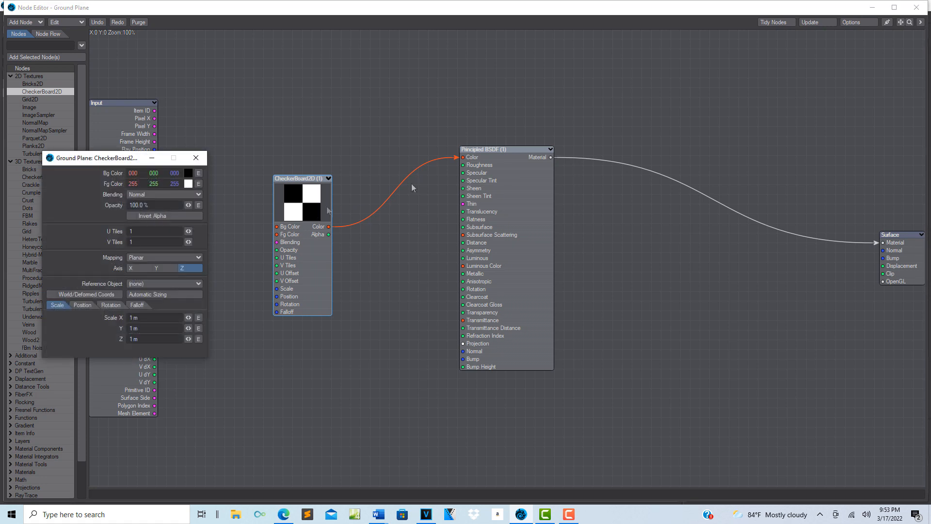
left_click(875, 8)
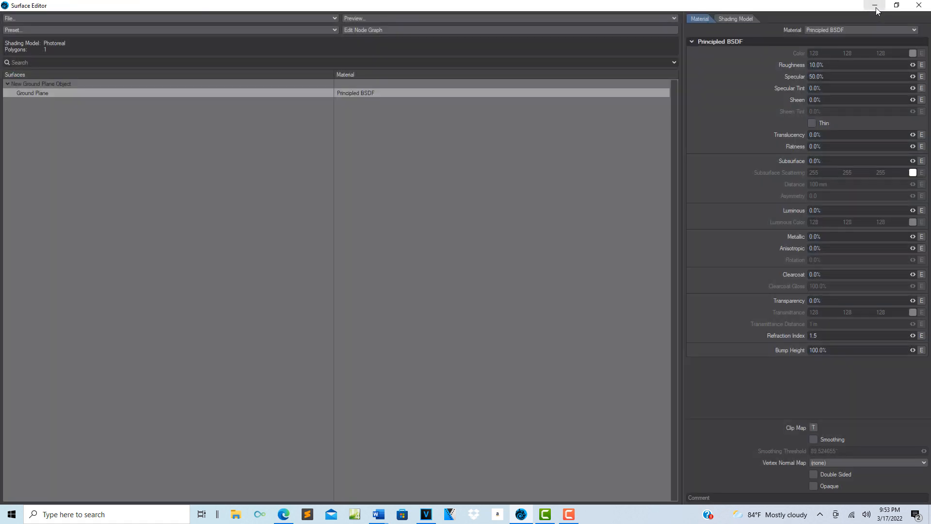
left_click(875, 6)
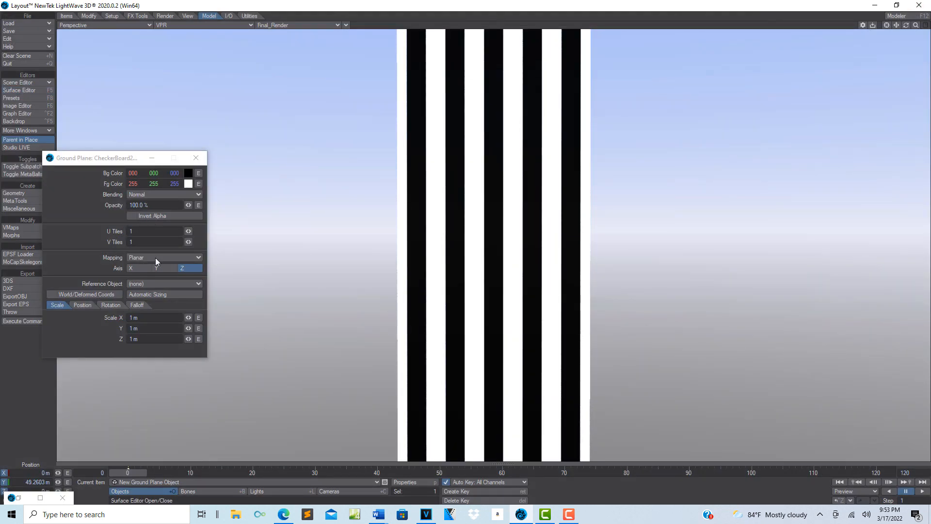
left_click(167, 269)
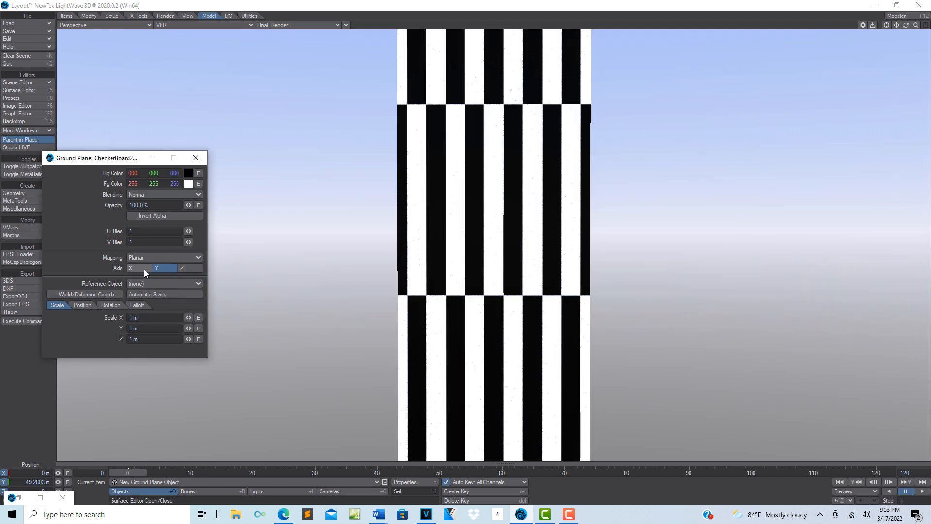
left_click(144, 269)
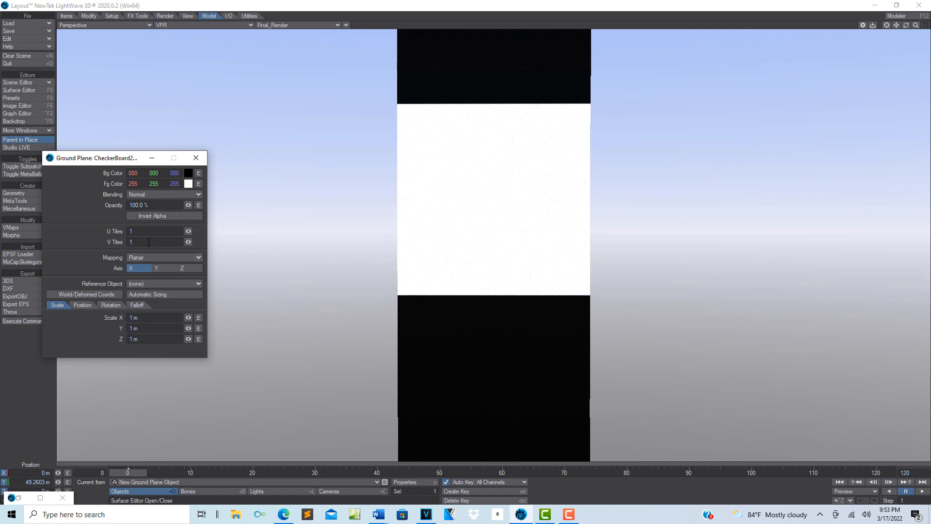
Step: Set the checkerboard's U Tiles to 10 for narrow horizontal stripes and close its settings
double_click(150, 231)
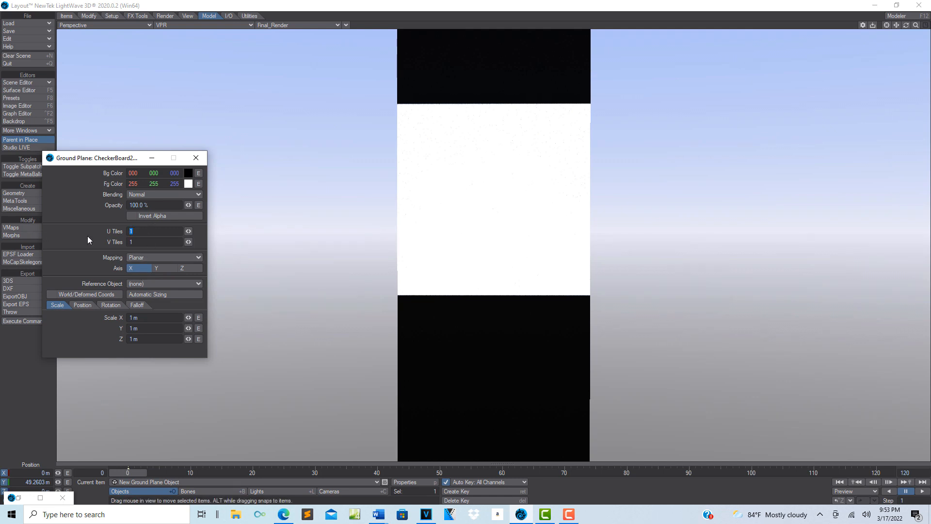
type("10")
key("Tab")
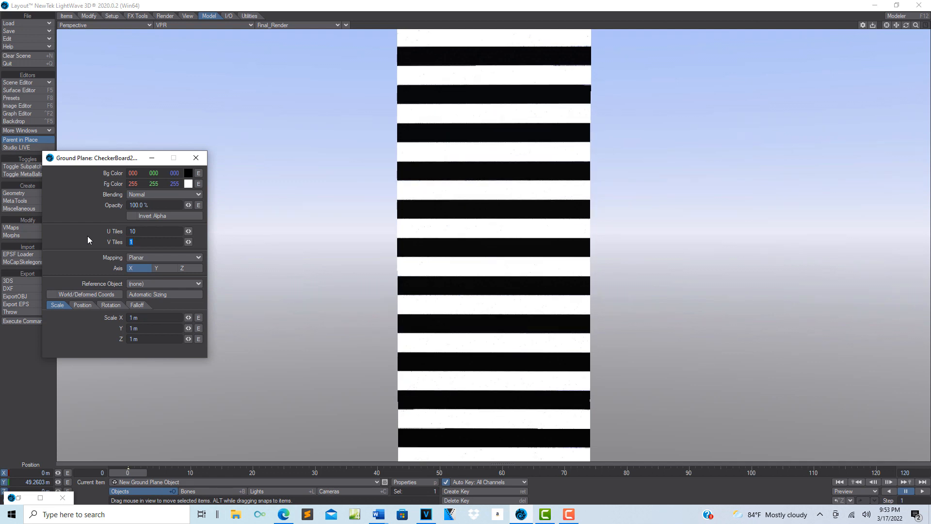
left_click(196, 157)
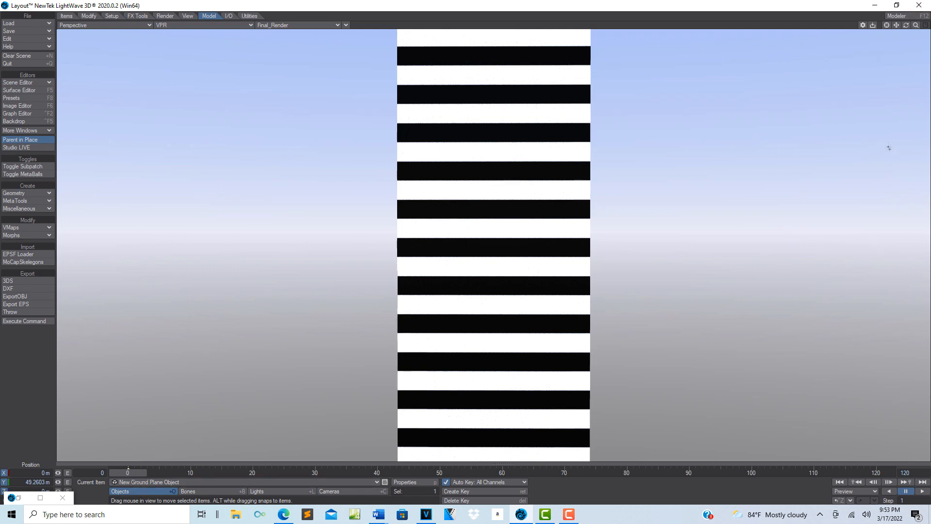
Step: Animate the striped plane downward to about 37.38 m on Y at frame 120 and play the motion from frame 0
left_click_drag(916, 25, 930, 25)
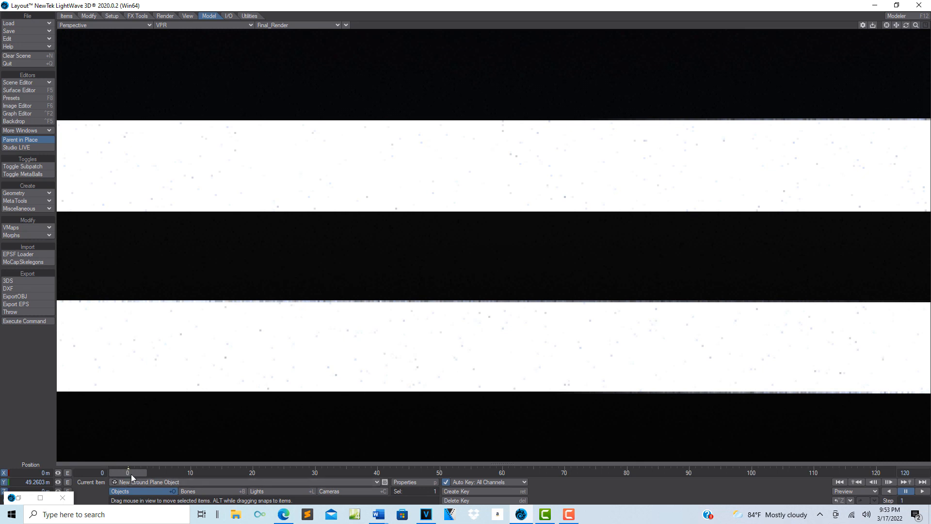
left_click_drag(132, 472, 876, 472)
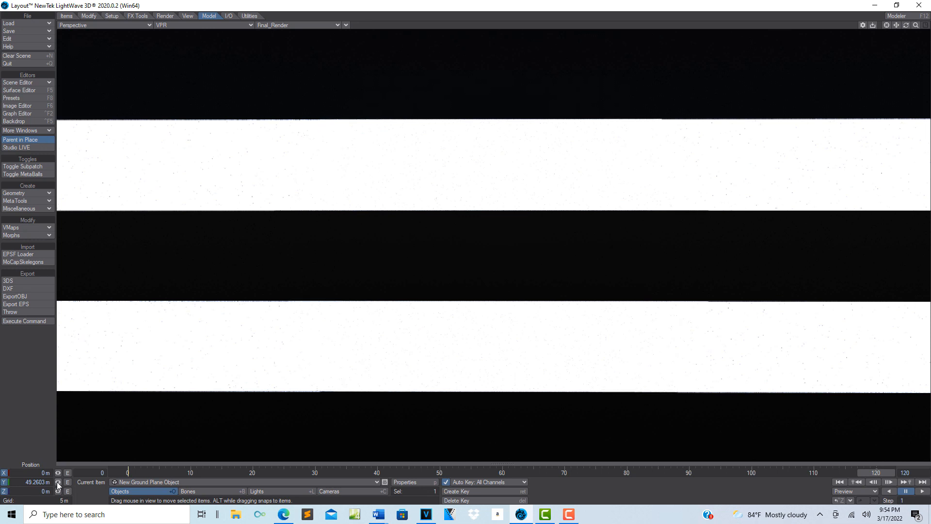
left_click_drag(57, 482, 0, 483)
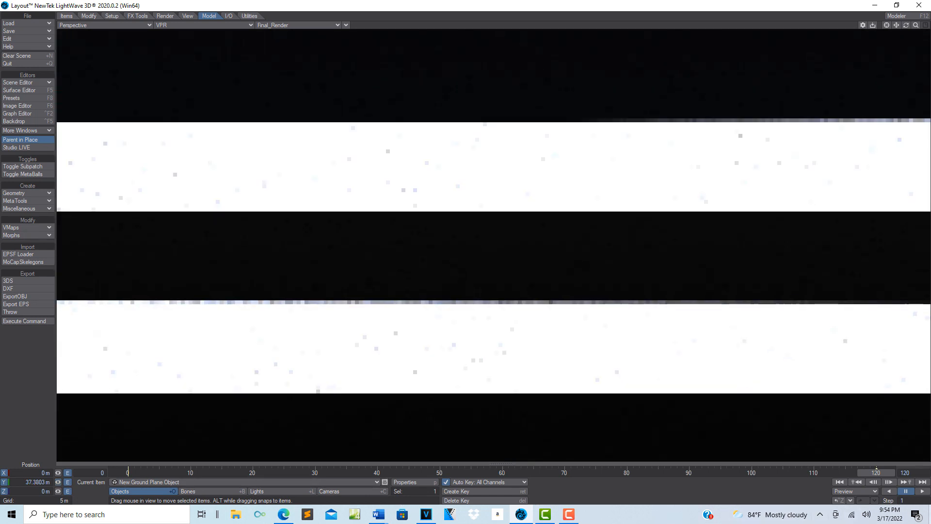
left_click(840, 482)
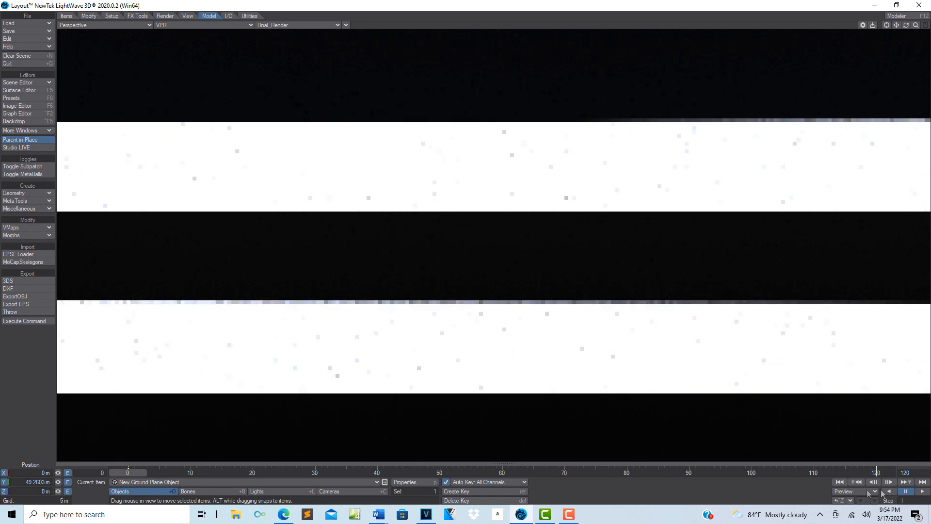
left_click(922, 491)
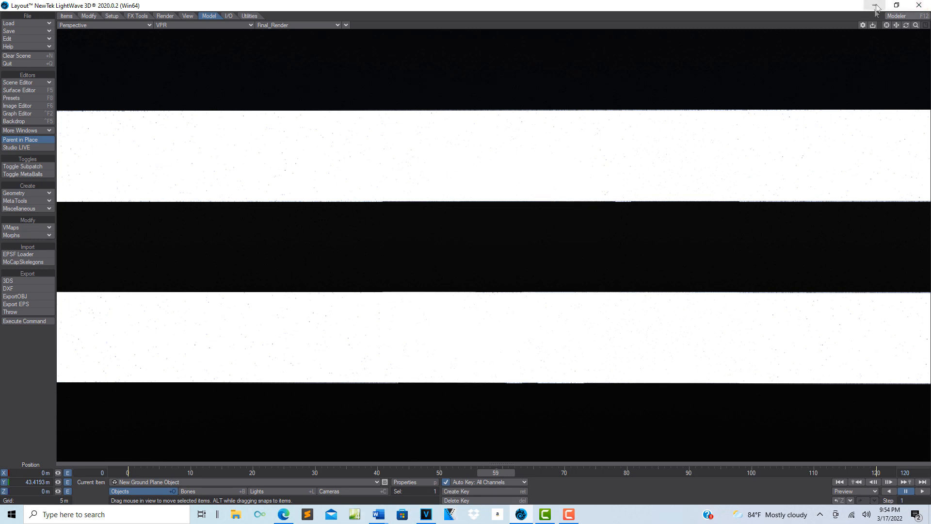
Step: Switch to VEGAS Pro and play the second group of Final_Render clips repeatedly from 00:00:02;29 to review the stripe motion
left_click(426, 516)
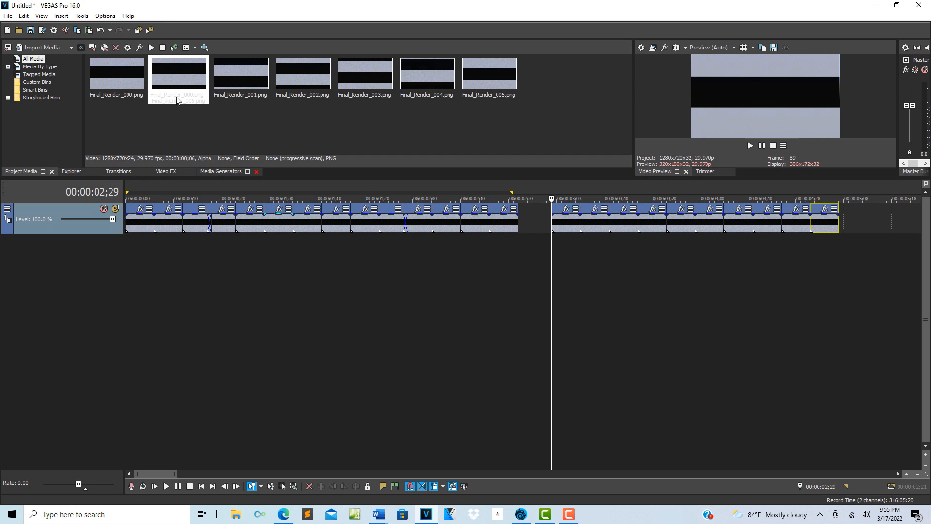
left_click(549, 243)
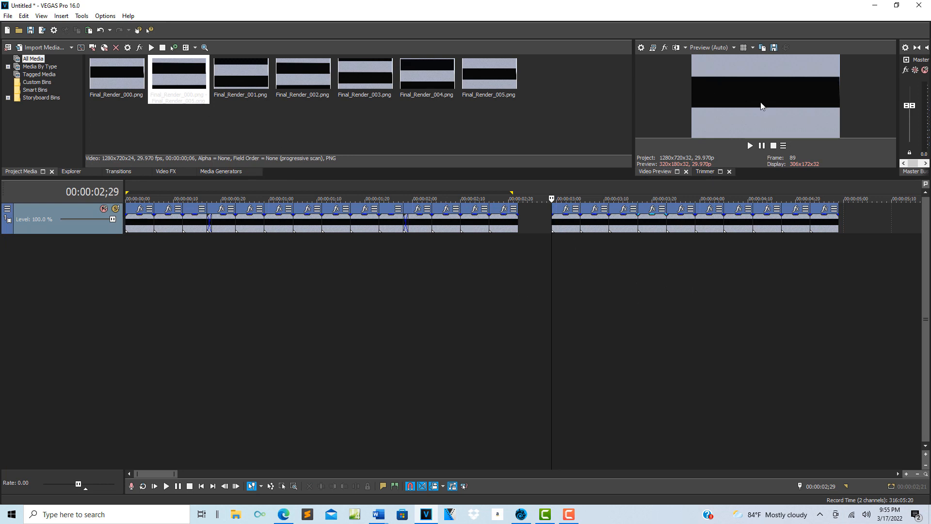
key("space")
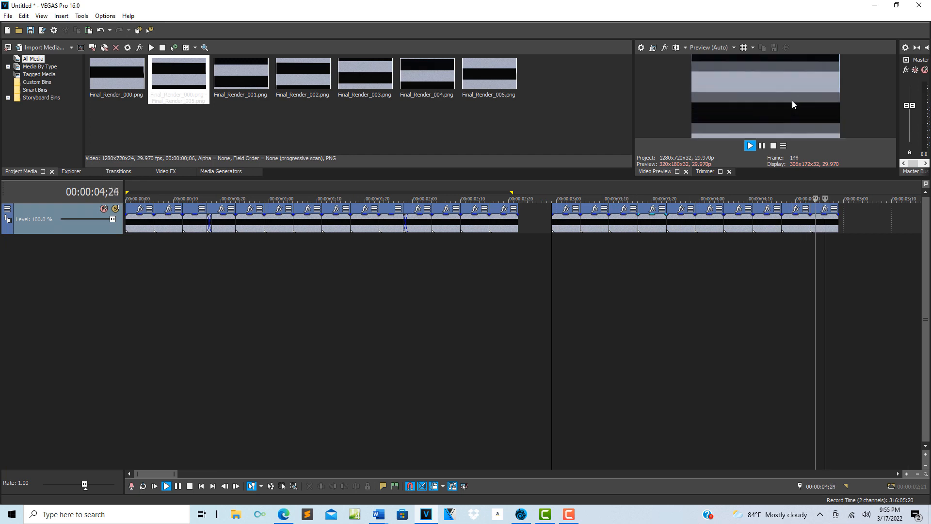
key("space")
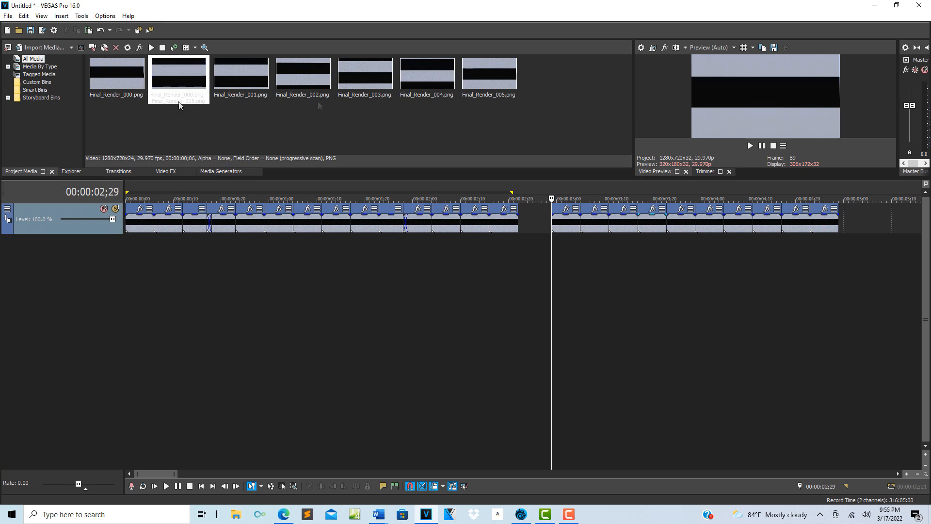
key("space")
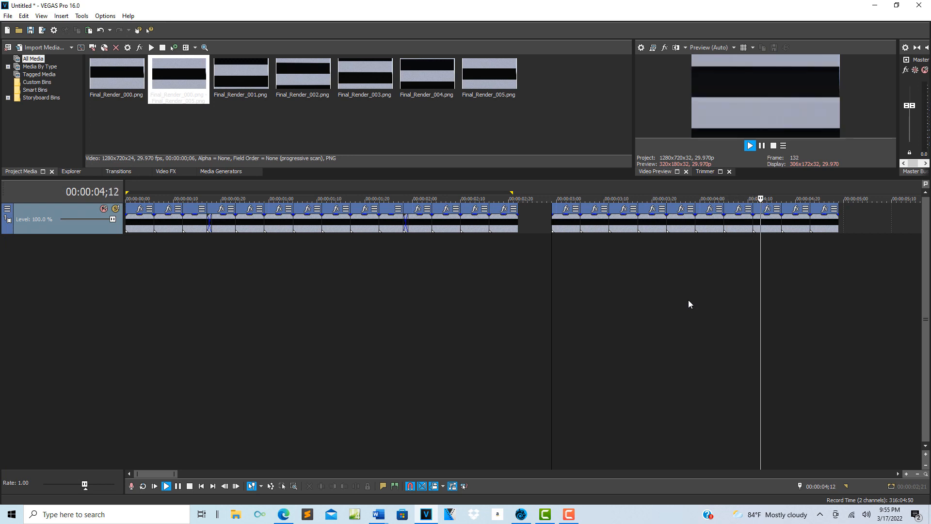
key("space")
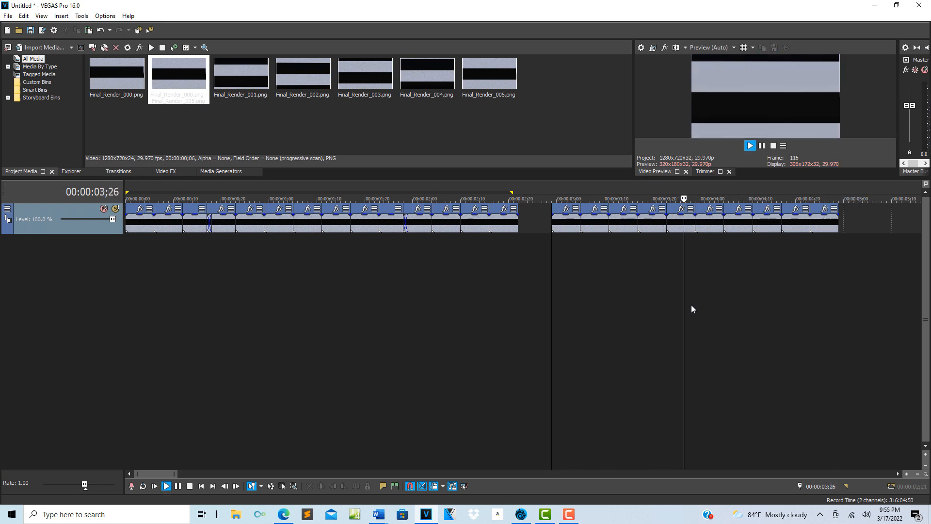
key("space")
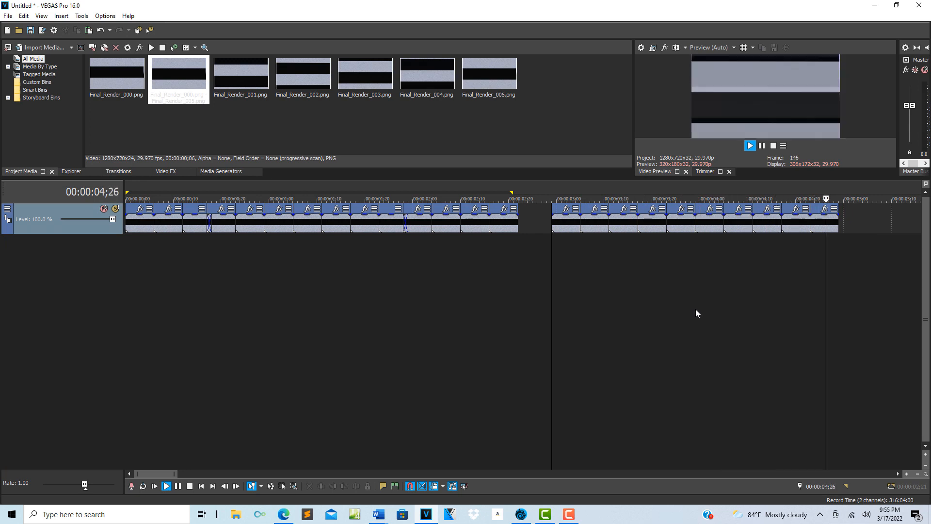